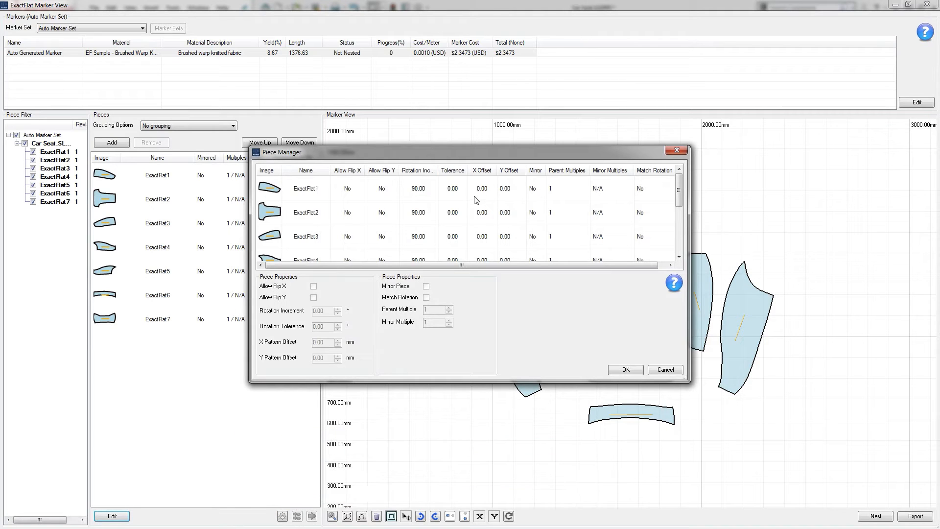
left_click(527, 190)
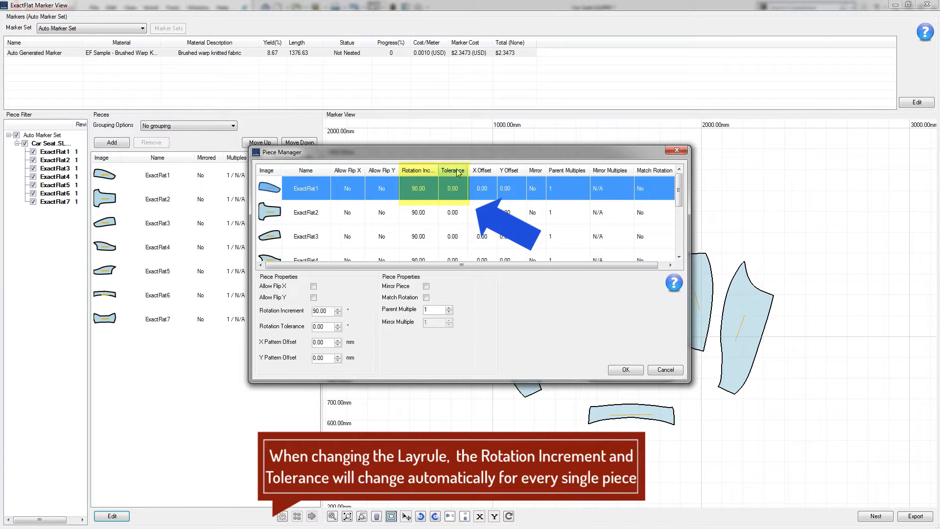
mouse_move(679, 194)
left_mouse_down()
mouse_move(680, 240)
mouse_move(679, 192)
left_mouse_up()
left_click_drag(587, 152, 668, 159)
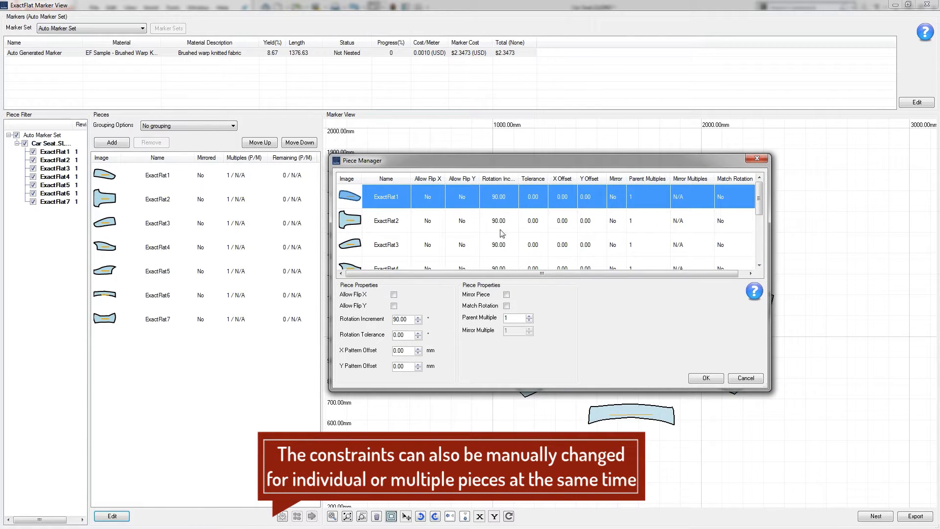
Try an X pattern offset of 100 mm for the ExactFlat2 piece in the Piece Manager.
left_click(510, 221)
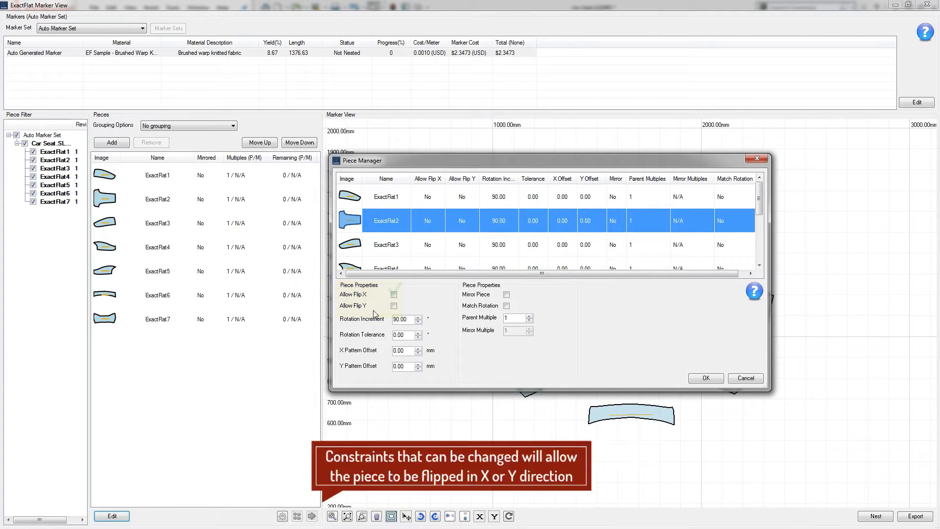
left_click(396, 319)
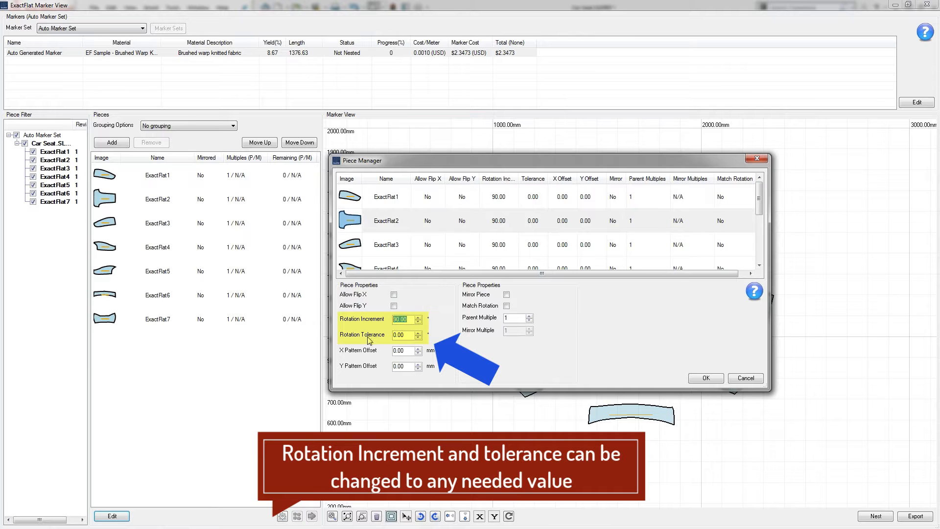
left_click(401, 319)
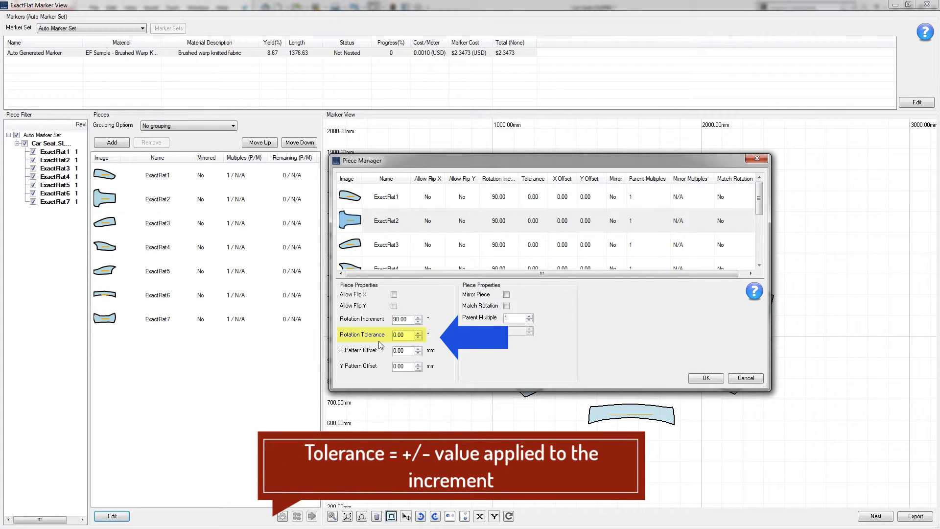
key("Tab")
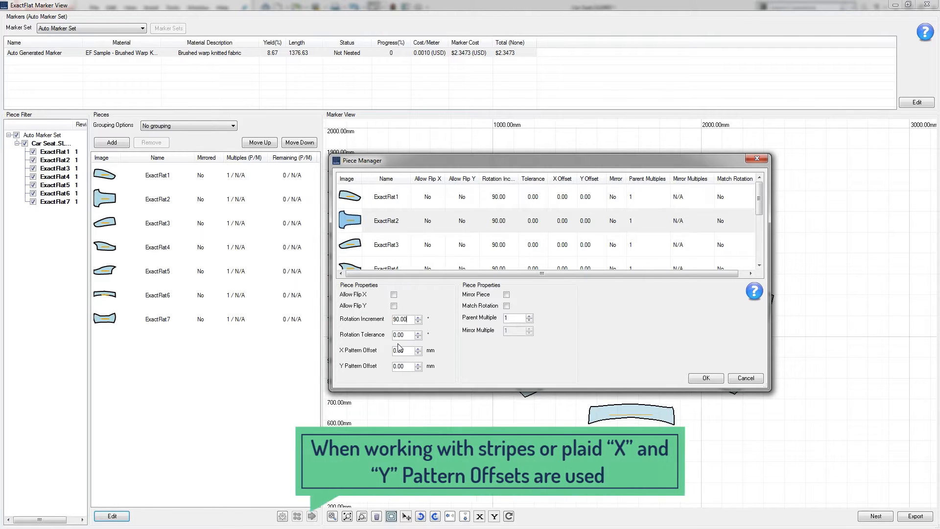
double_click(389, 351)
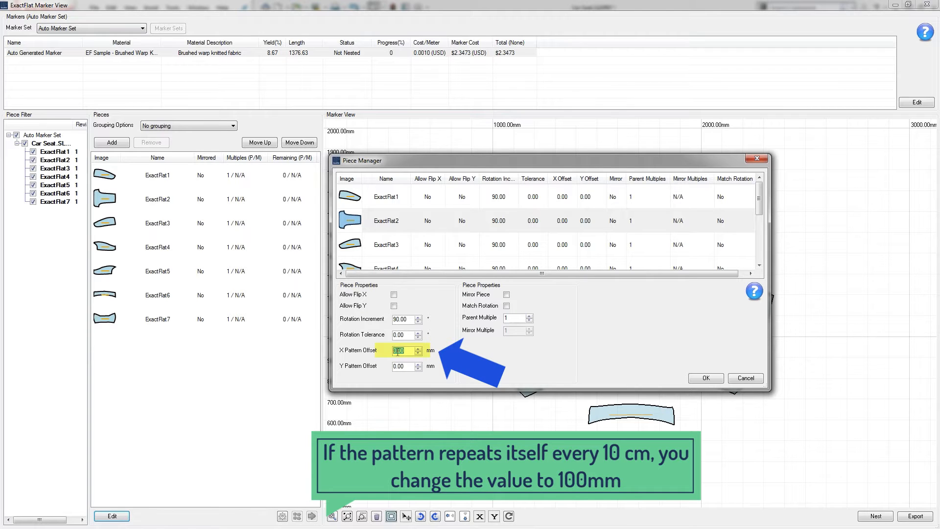
type("100")
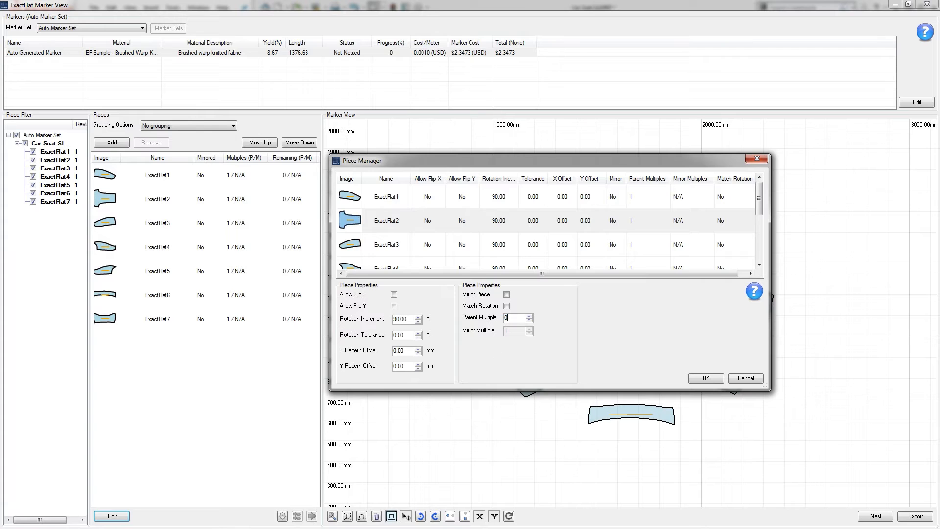
Set the parent multiple of the ExactFlat2 piece to 10 and apply the piece properties.
key("BackSpace")
type("1")
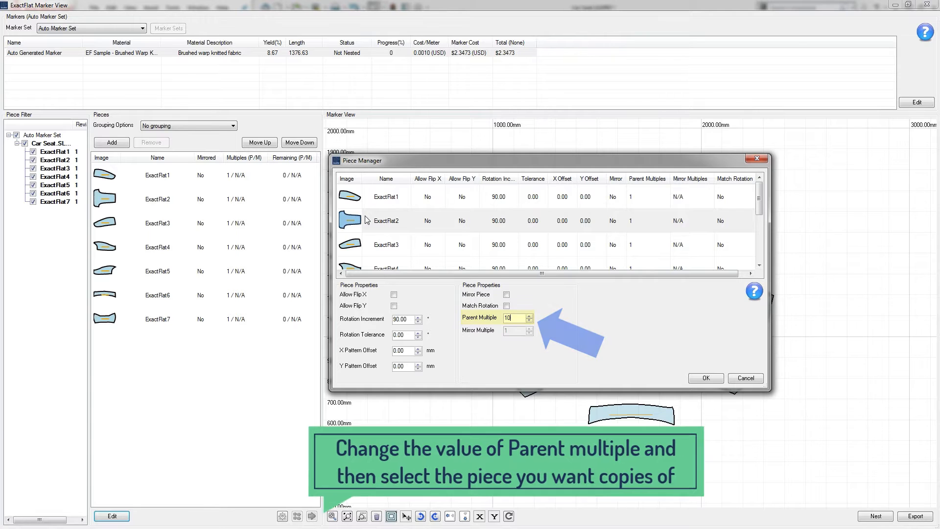
left_click(351, 214)
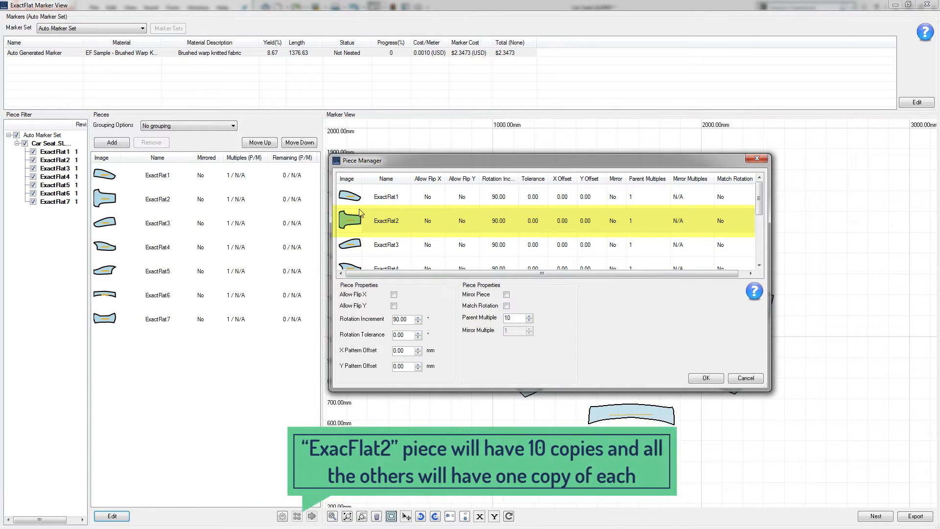
left_click(698, 380)
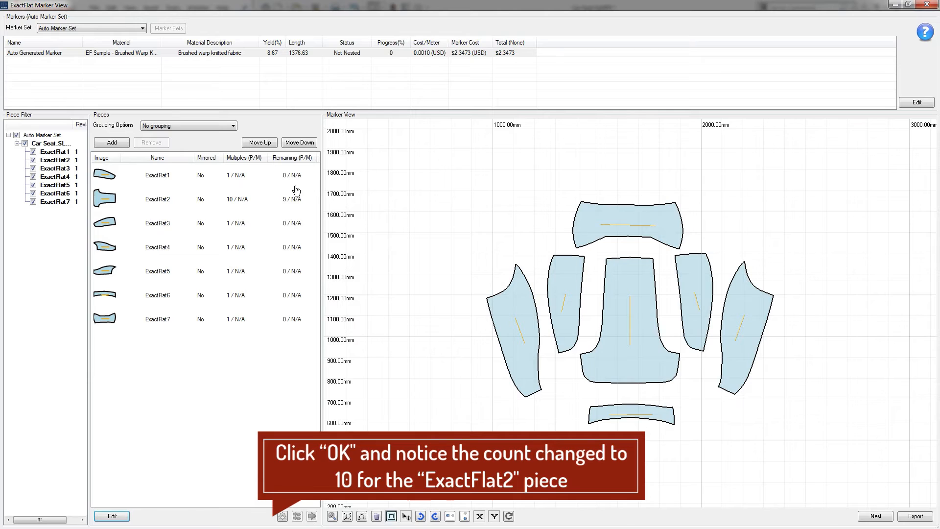
Place all remaining copies of the ExactFlat2 piece on the marker.
left_click(237, 206)
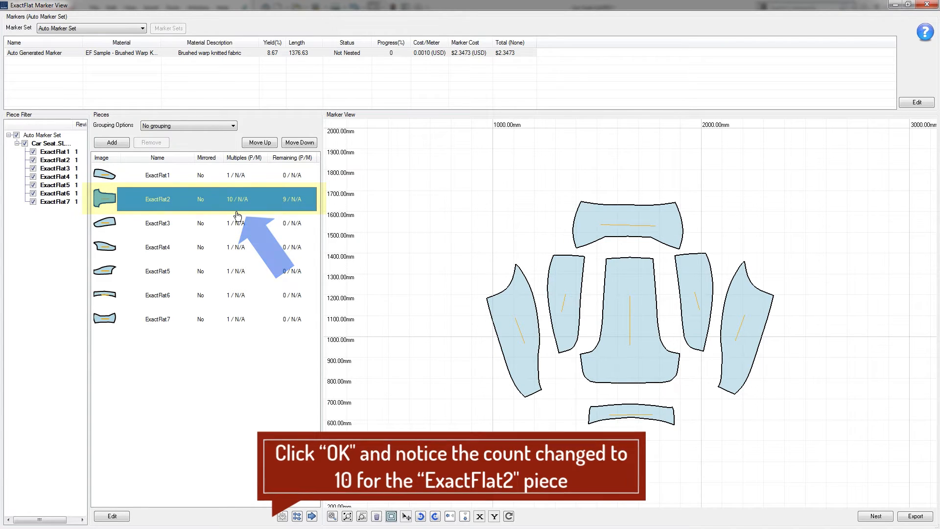
left_click(312, 517)
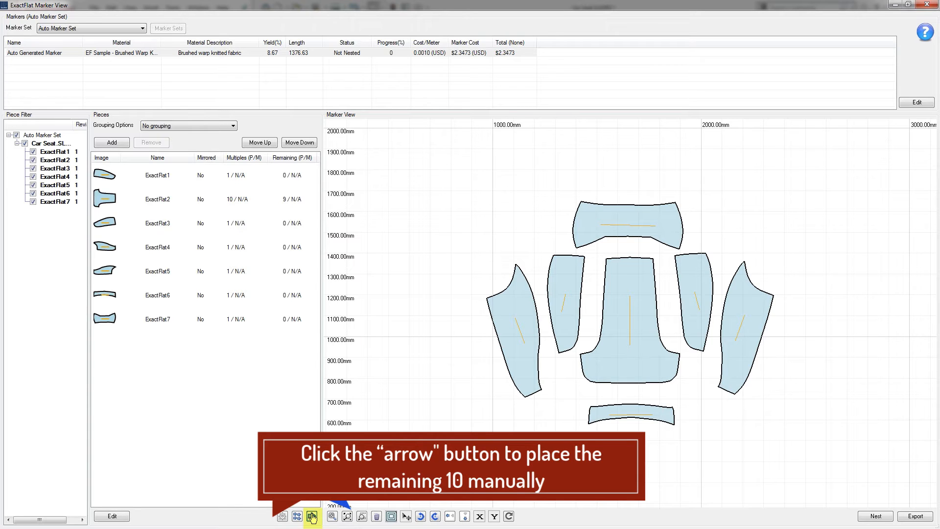
left_click(312, 516)
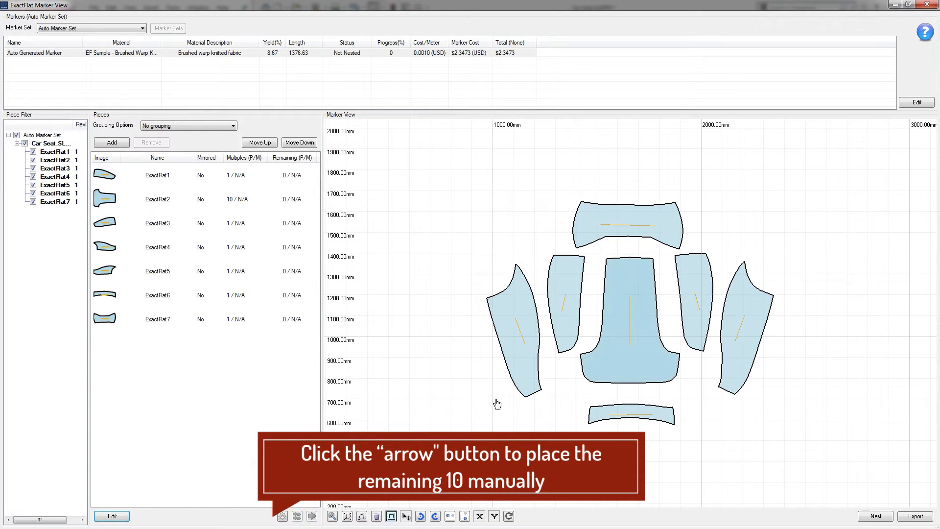
Move six of the stacked ExactFlat2 copies off the pile, three to each side of the car seat layout.
mouse_move(617, 347)
left_mouse_down()
mouse_move(698, 271)
mouse_move(848, 245)
left_mouse_up()
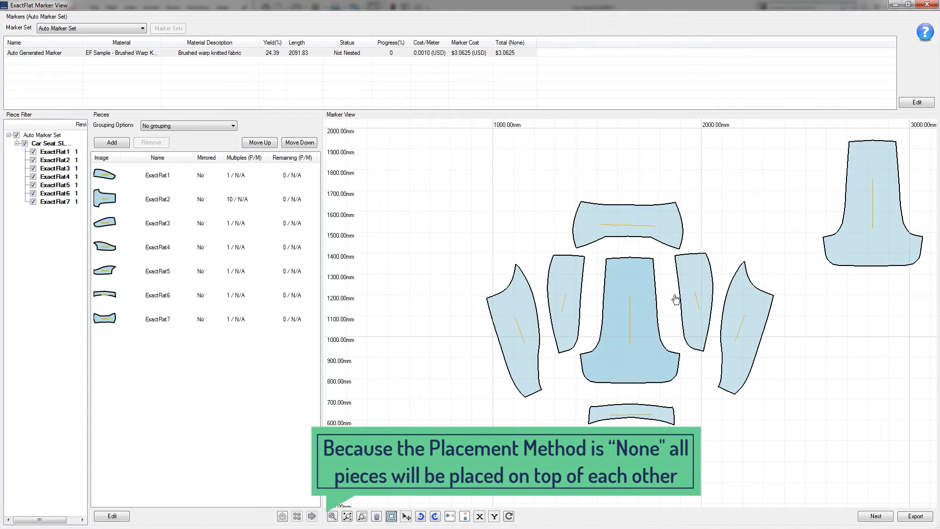
left_click_drag(627, 330, 856, 360)
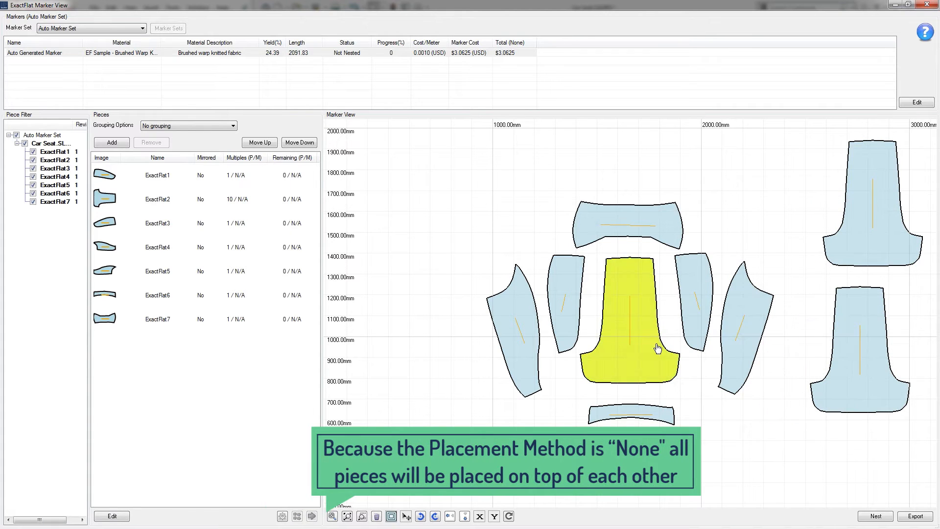
left_click_drag(633, 333, 781, 441)
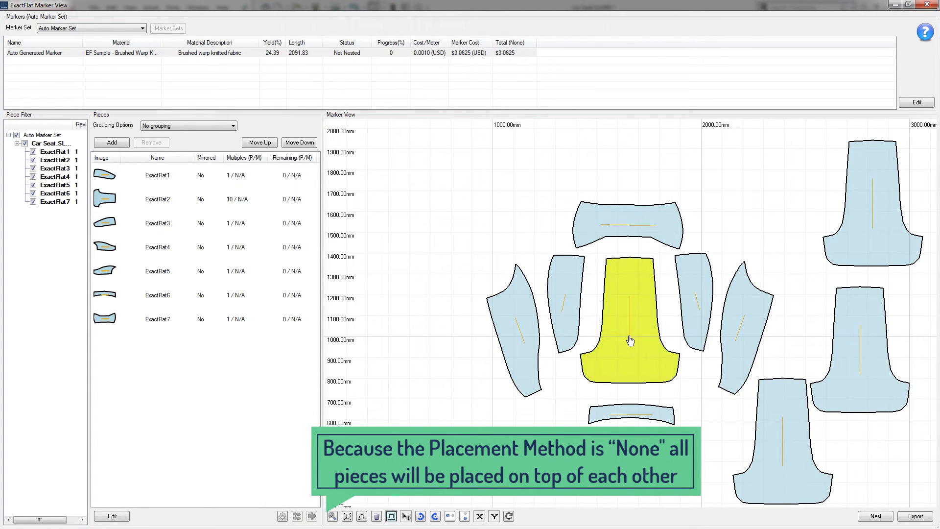
left_click_drag(629, 340, 384, 233)
left_click_drag(599, 347, 405, 357)
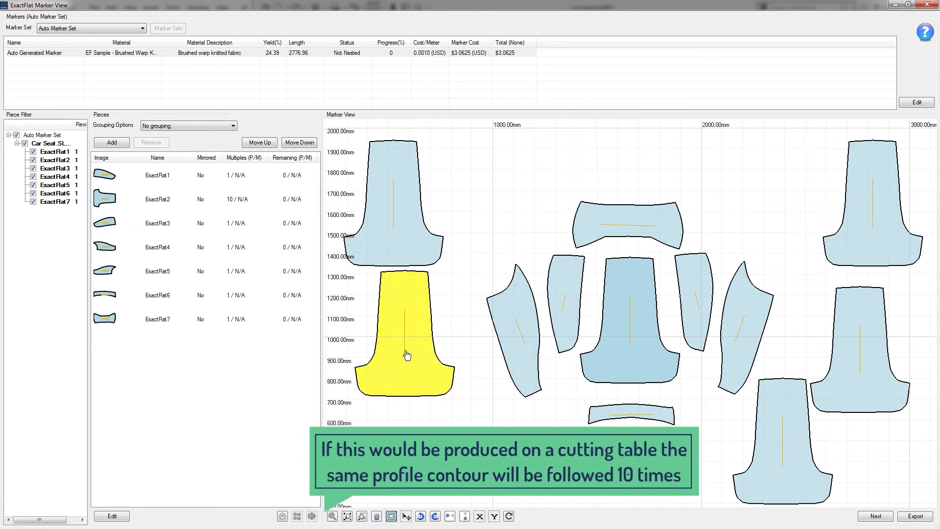
left_click_drag(619, 357, 471, 484)
left_click(623, 329)
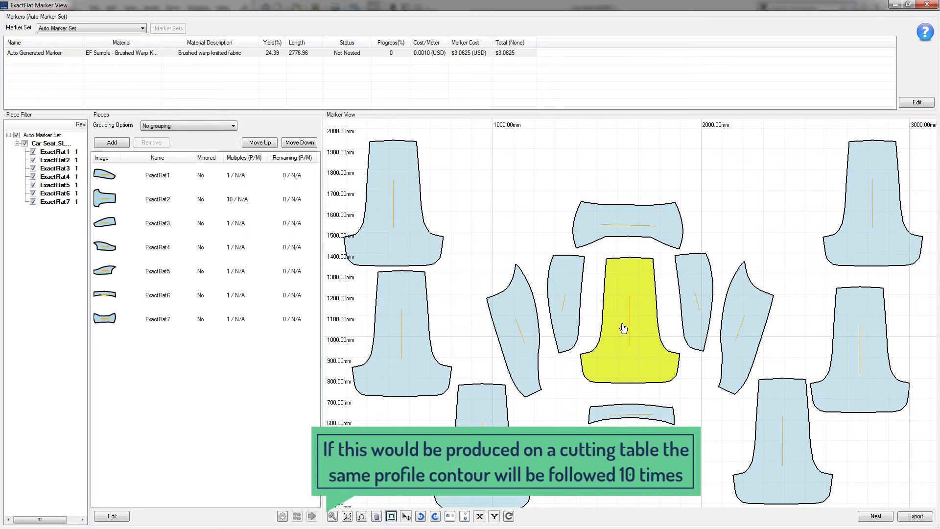
left_click(598, 285)
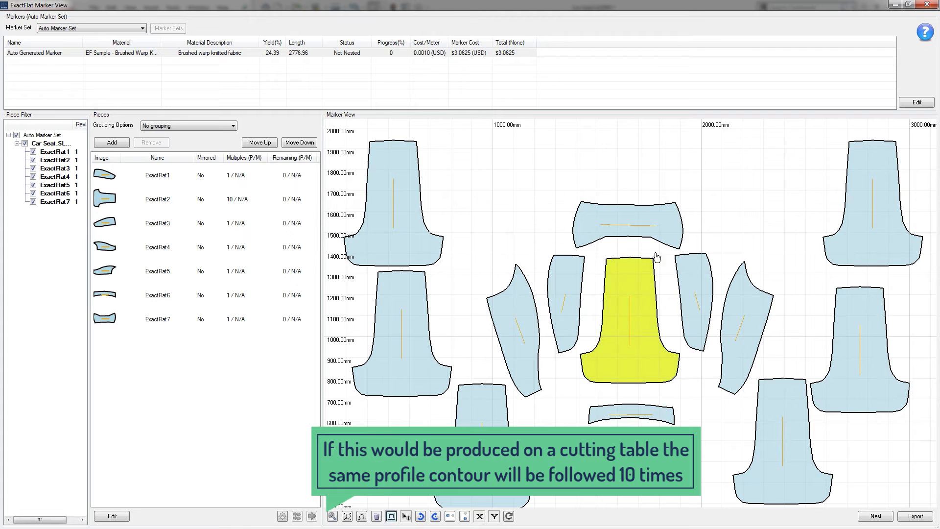
Set the marker's piece placement method to Box Packing and apply the placement options.
left_click(282, 517)
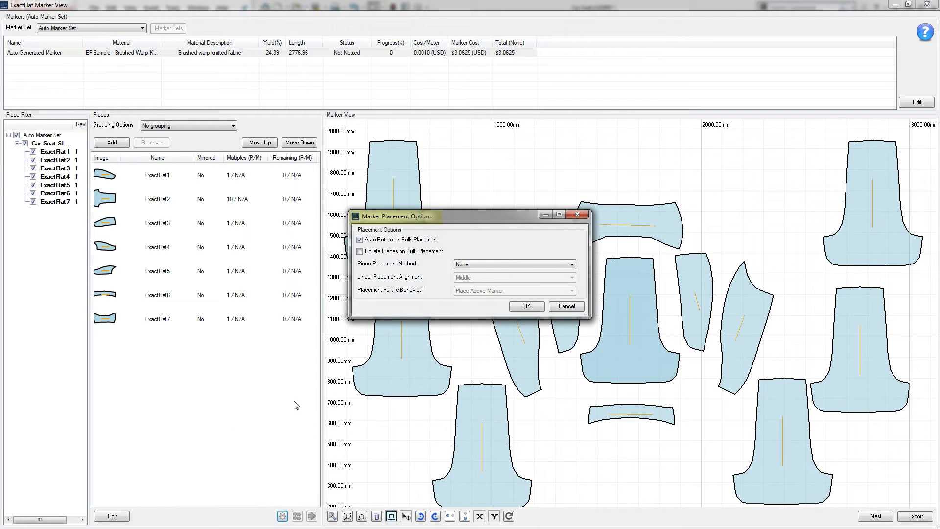
left_click(495, 265)
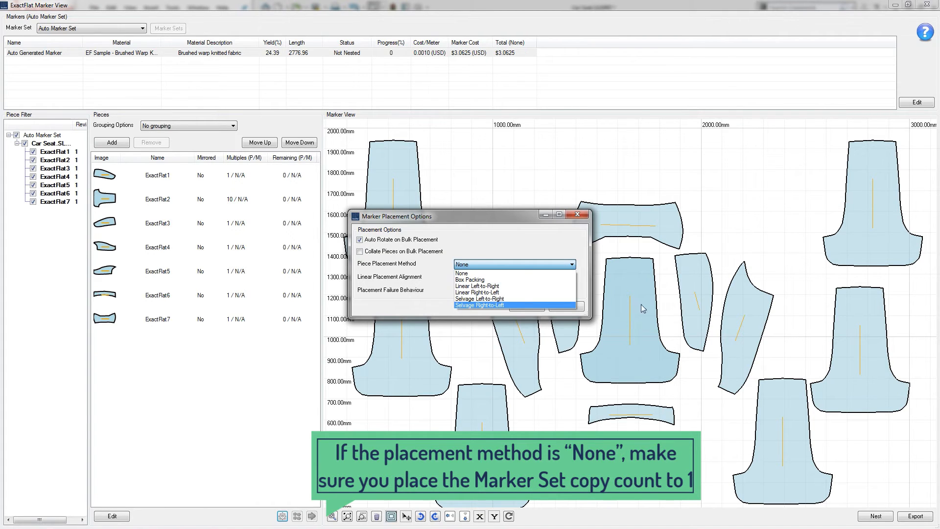
left_click(563, 273)
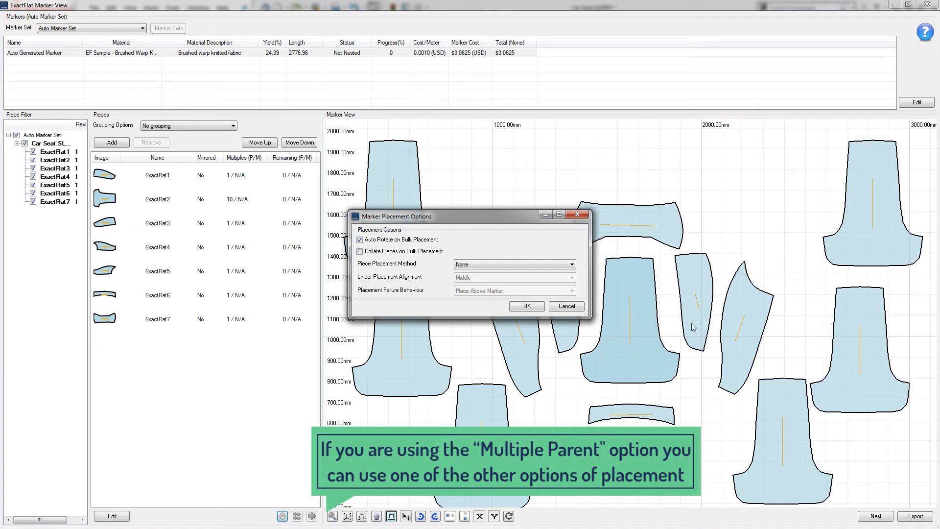
left_click(471, 265)
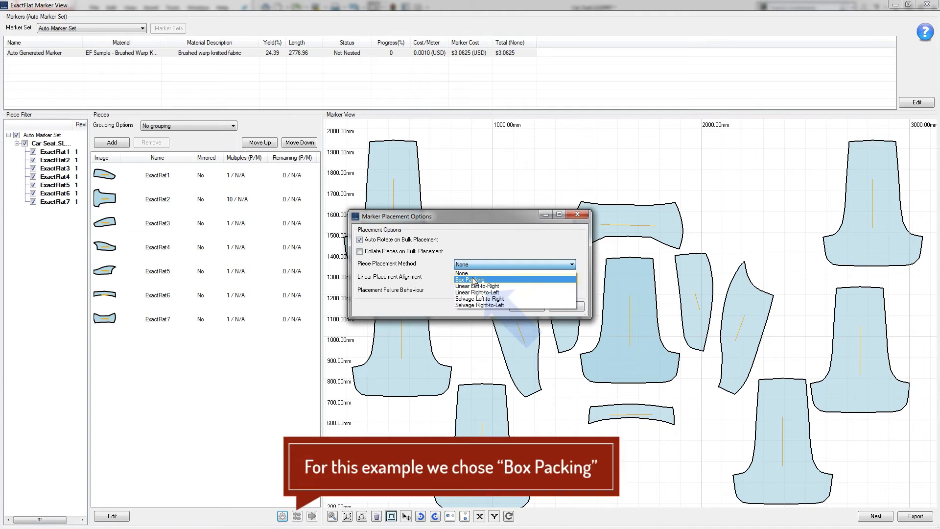
left_click(474, 280)
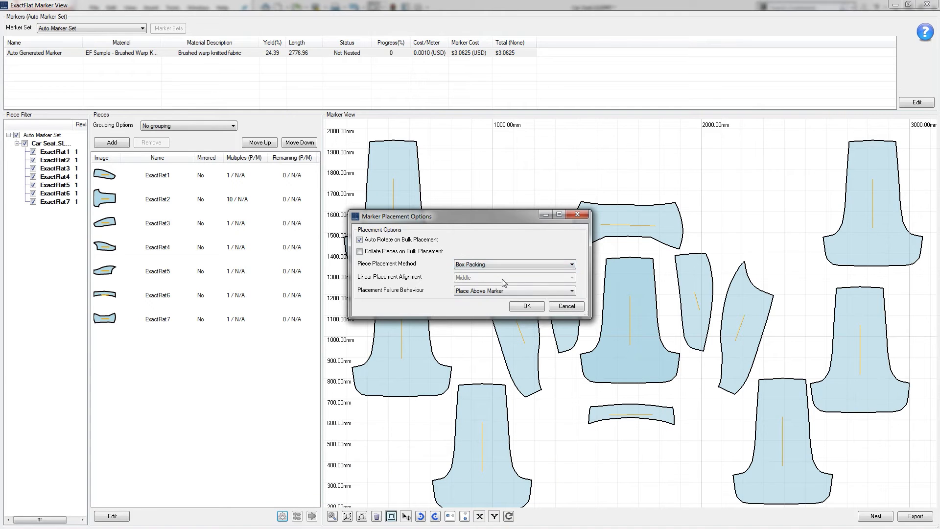
left_click(527, 306)
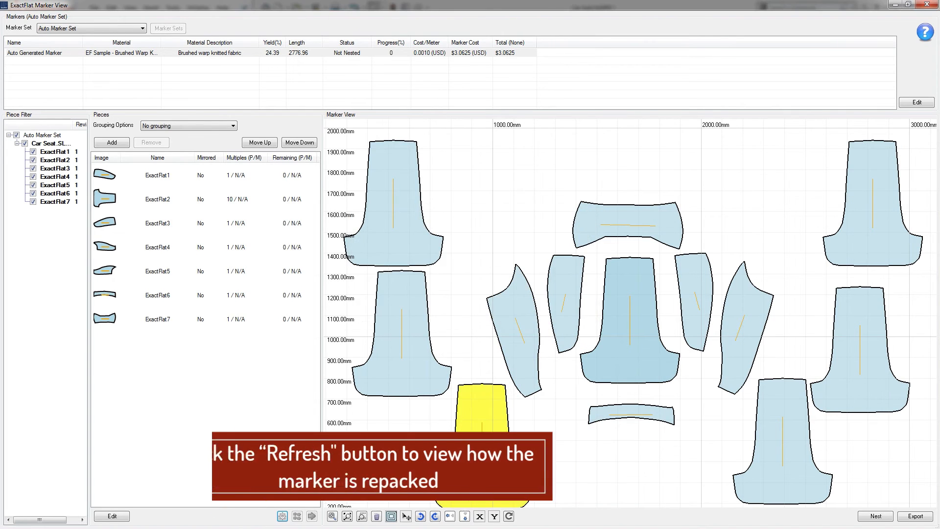
Refresh the marker to repack all pieces and bring the whole packed layout into view.
left_click(508, 518)
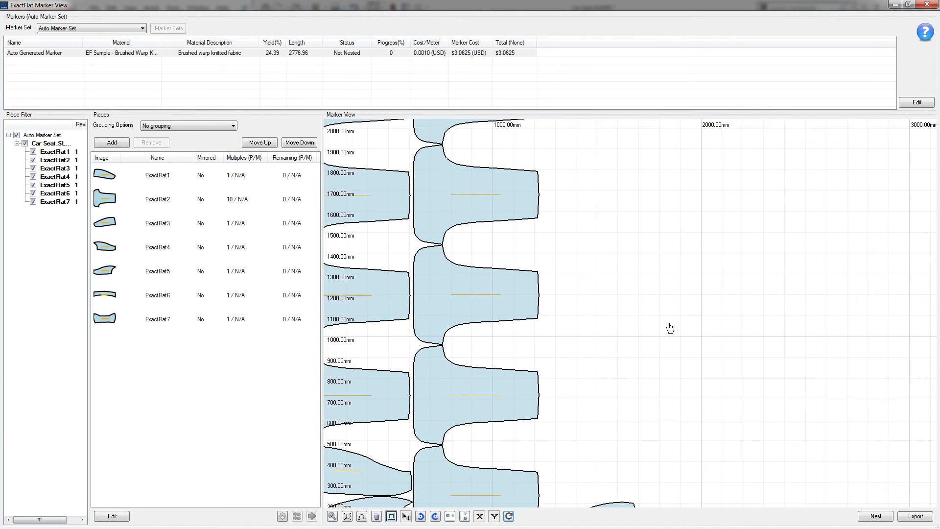
scroll(644, 299, "up", 5)
scroll(647, 302, "down", 8)
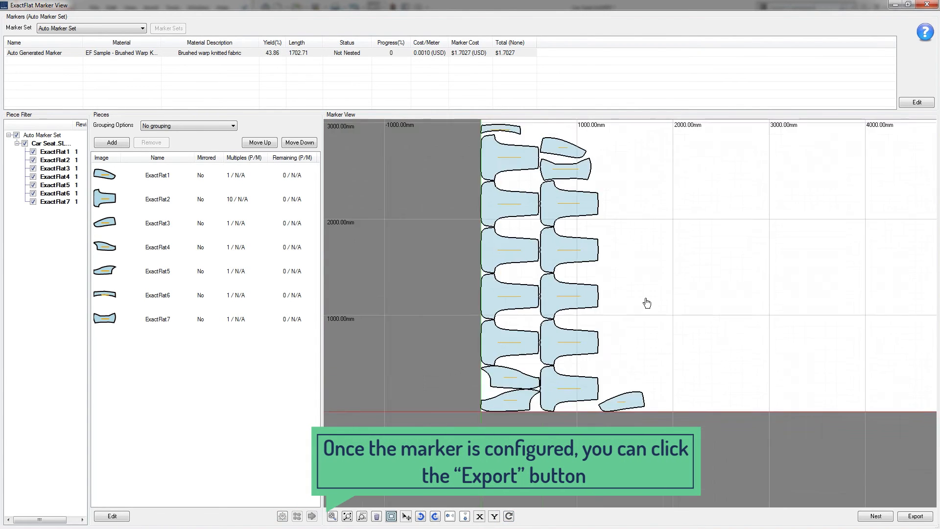
scroll(647, 303, "down", 2)
scroll(666, 269, "up", 1)
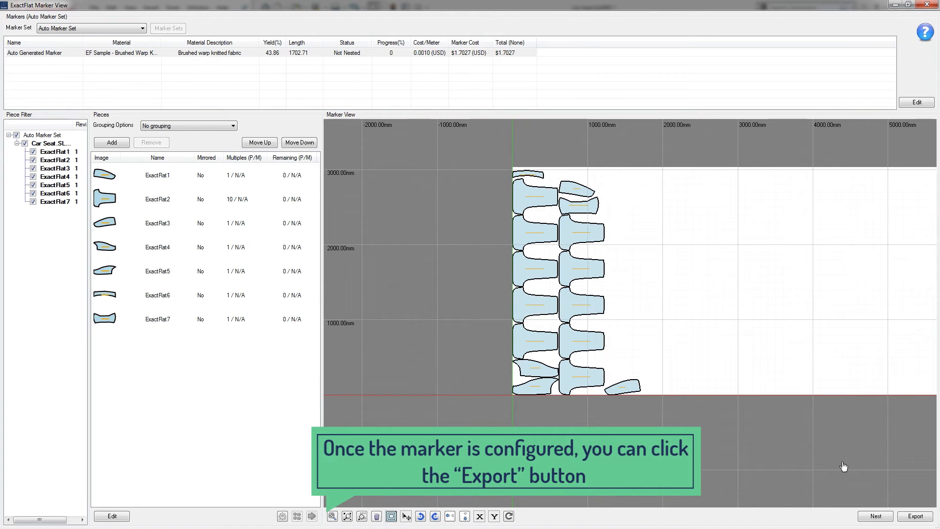
Start exporting the marker and choose the Gerber CutWorks export profile.
left_click(916, 517)
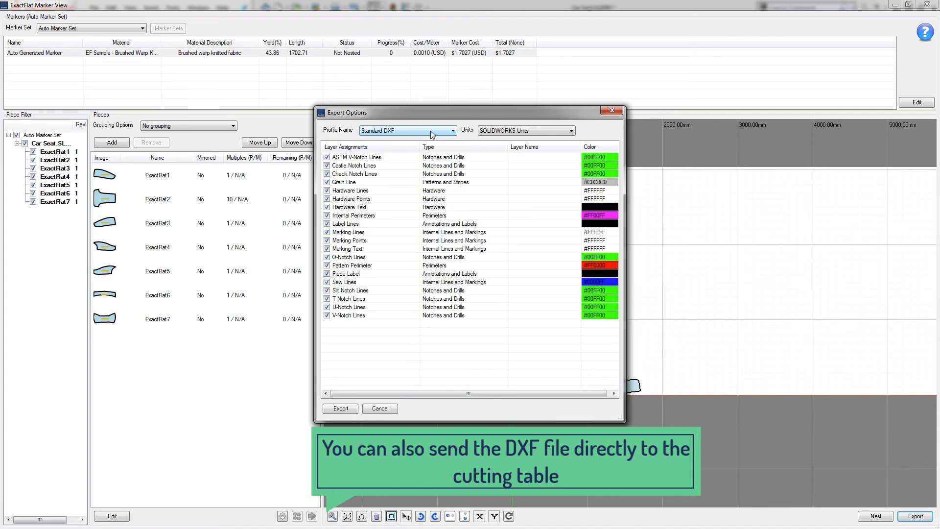
left_click(432, 132)
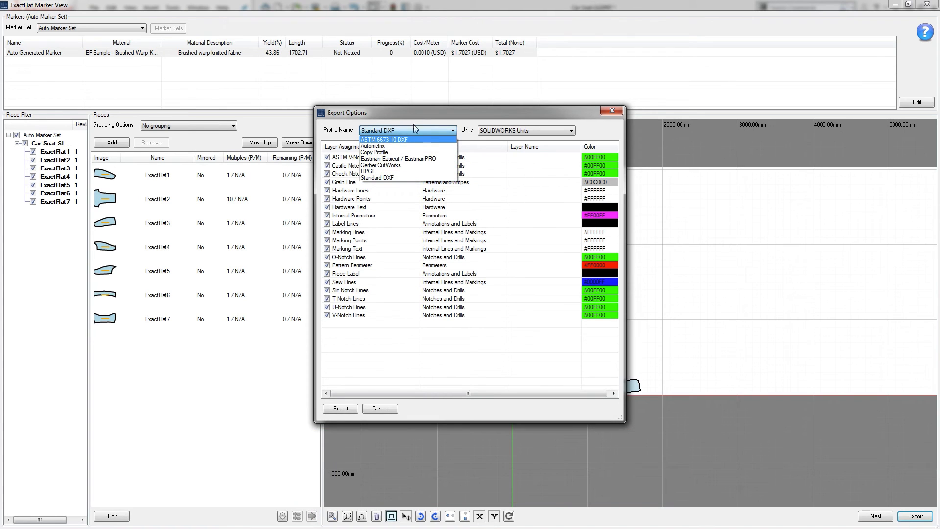
left_click(381, 130)
left_click(381, 130)
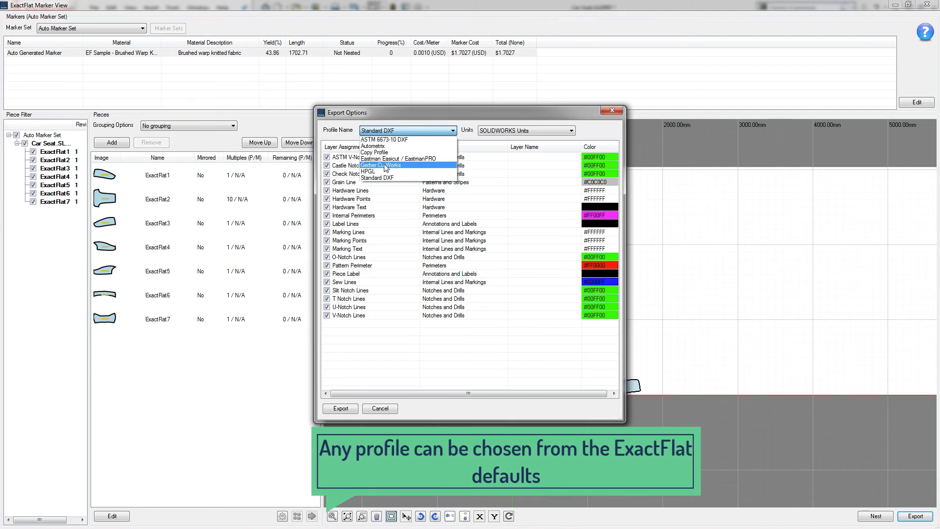
left_click(386, 166)
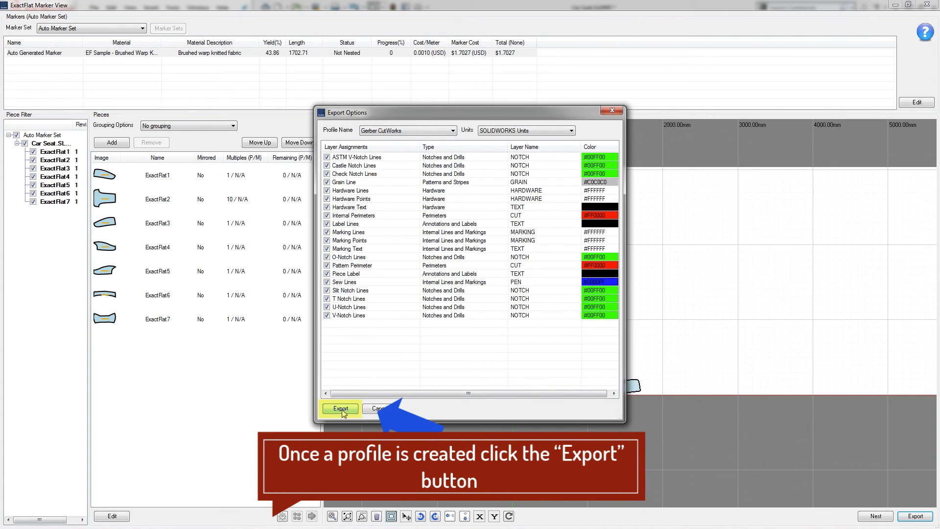
Export the marker as a DXF file named CutWorks in the Standard ExactFlat Workflow folder.
left_click(343, 408)
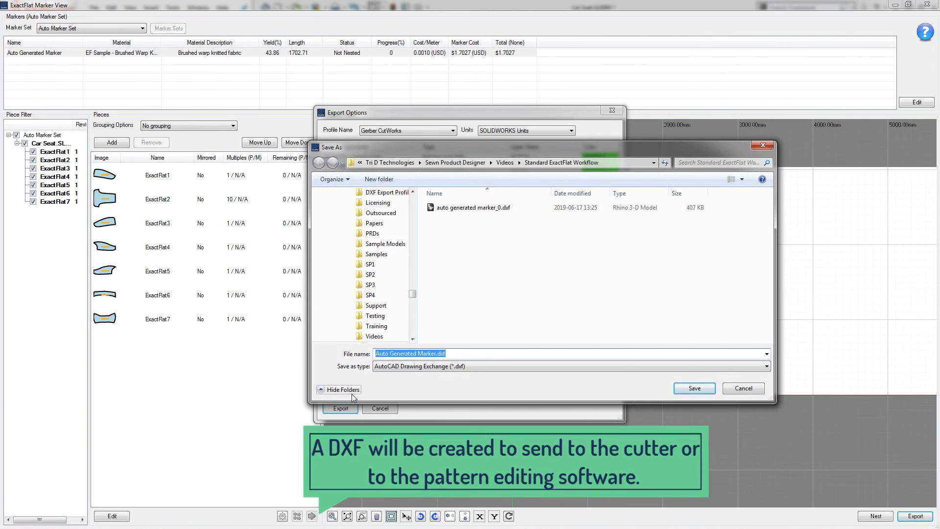
type("CutWorks")
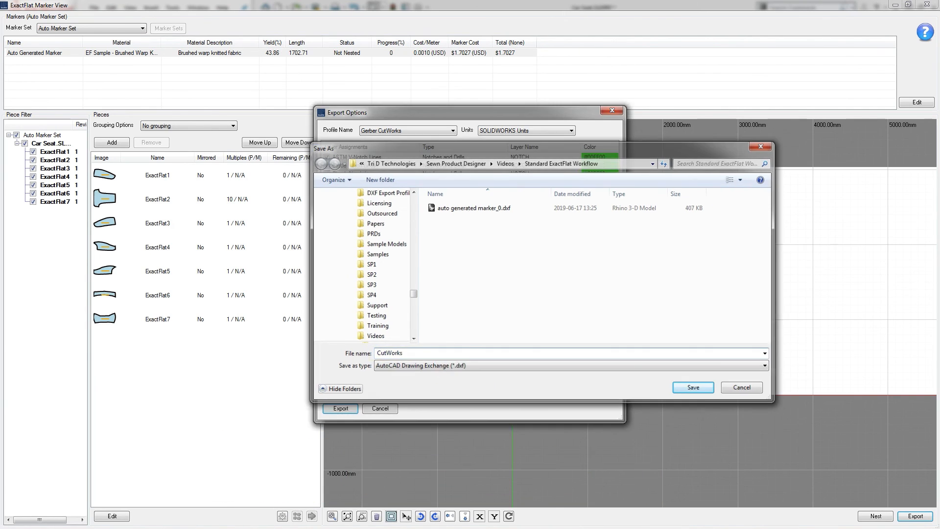
key("Return")
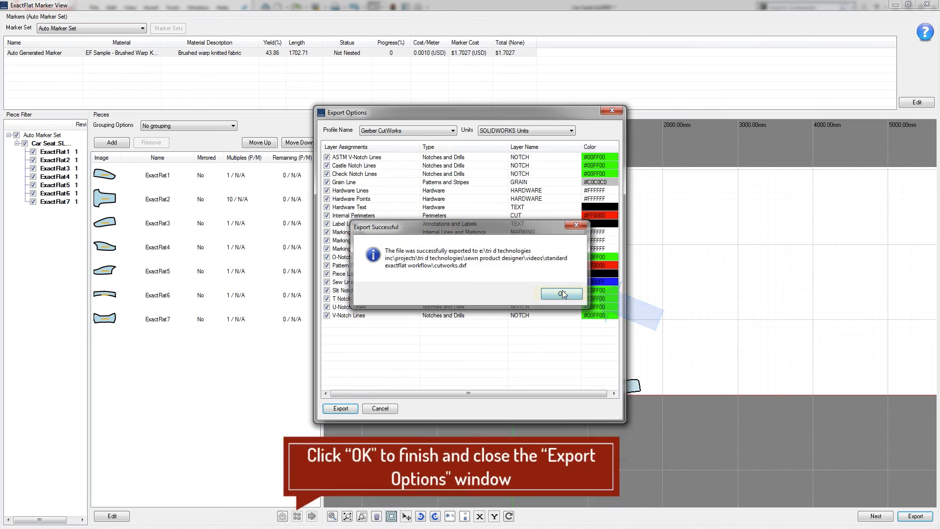
left_click(562, 293)
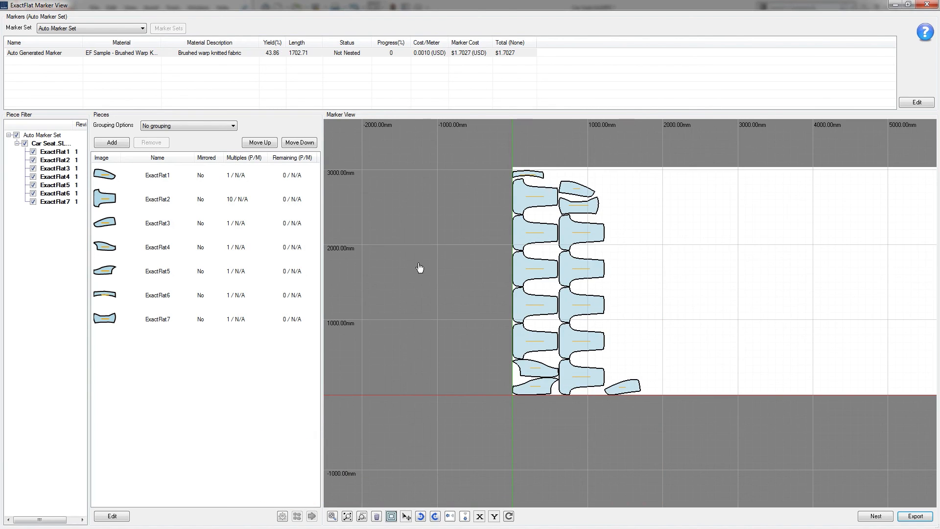